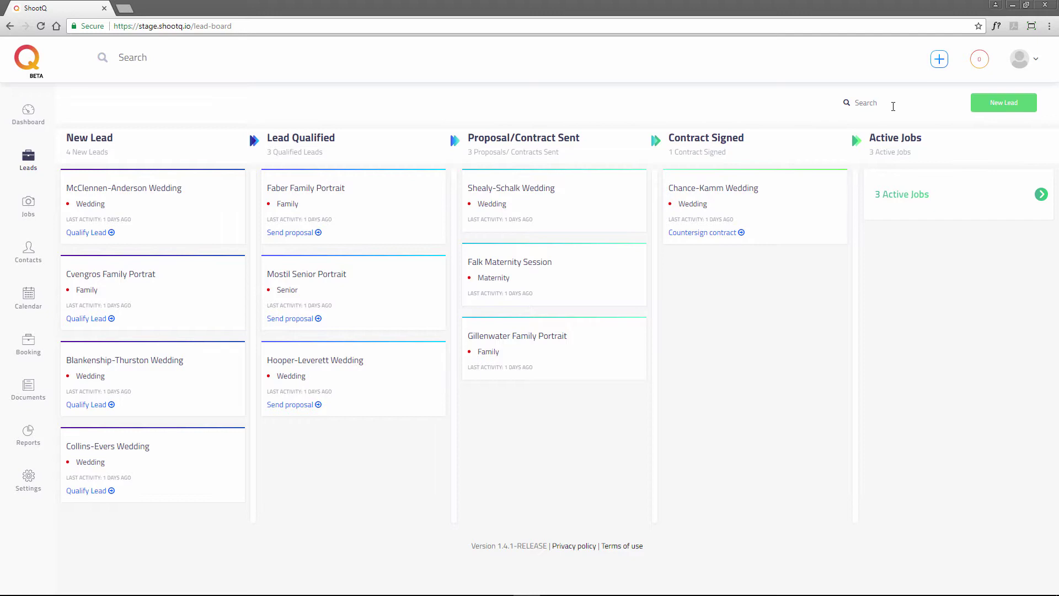
Start a new job and add a brand-new bride contact instead of an existing one.
left_click(995, 104)
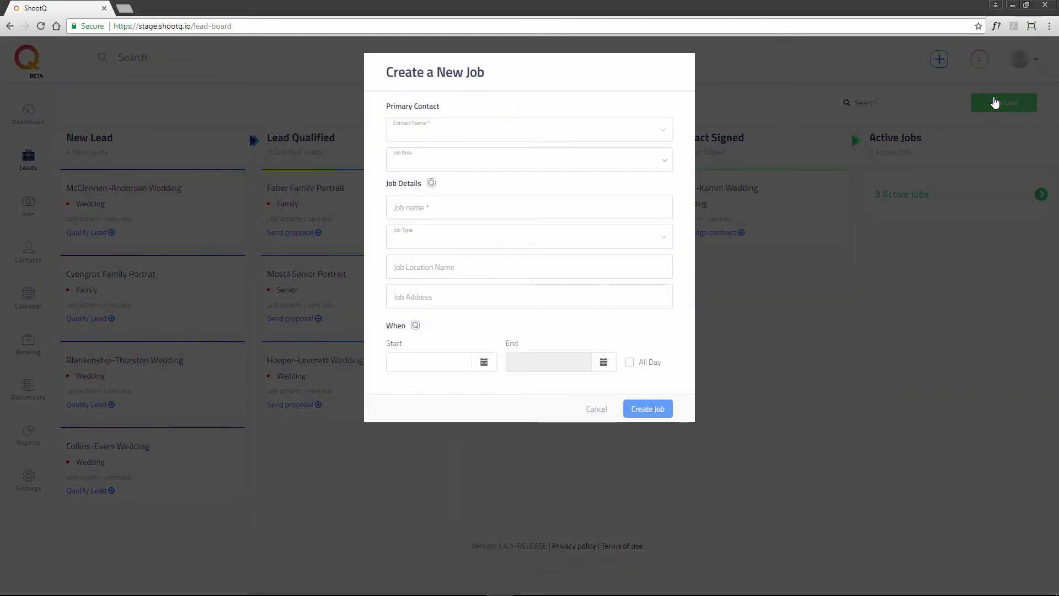
left_click(605, 132)
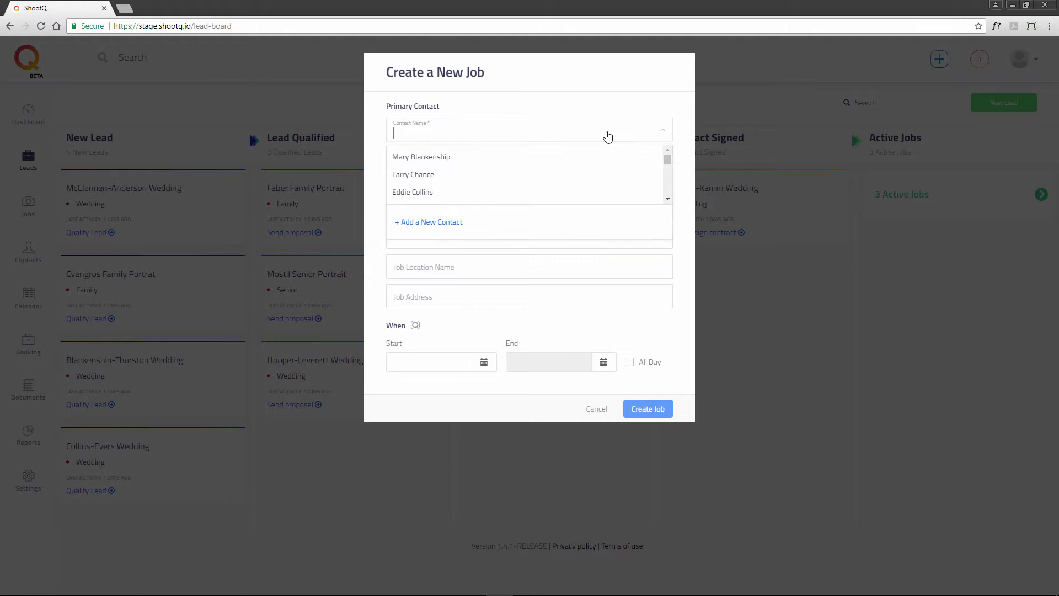
left_click(440, 221)
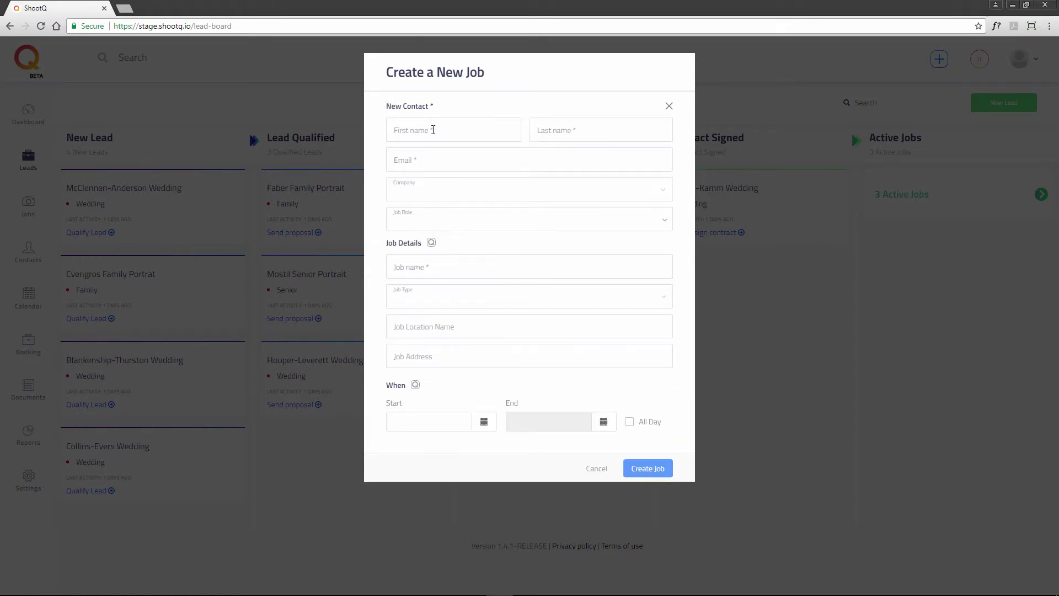
type("A")
type("my")
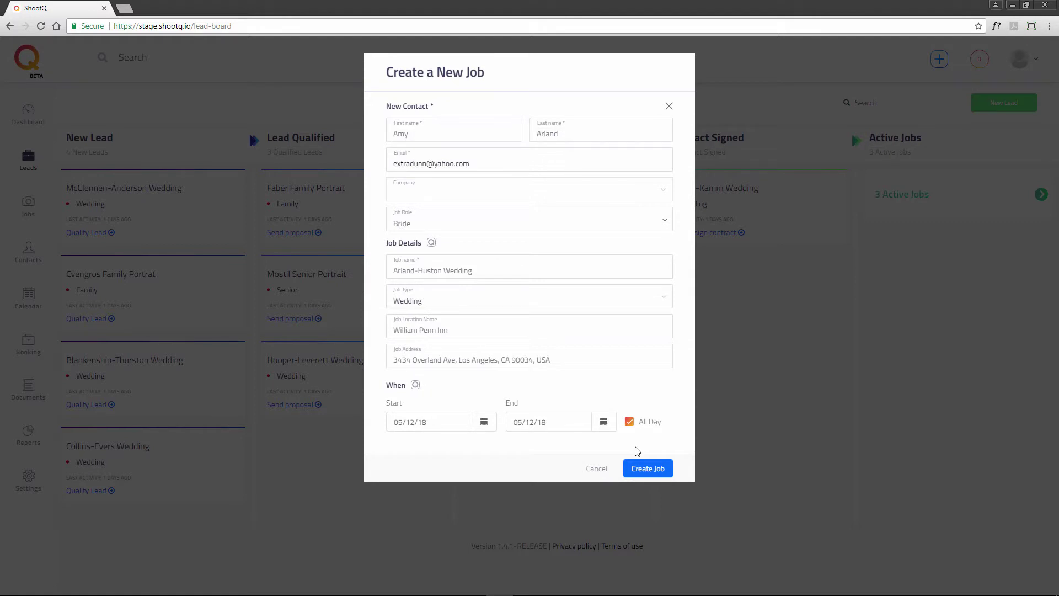
left_click(646, 468)
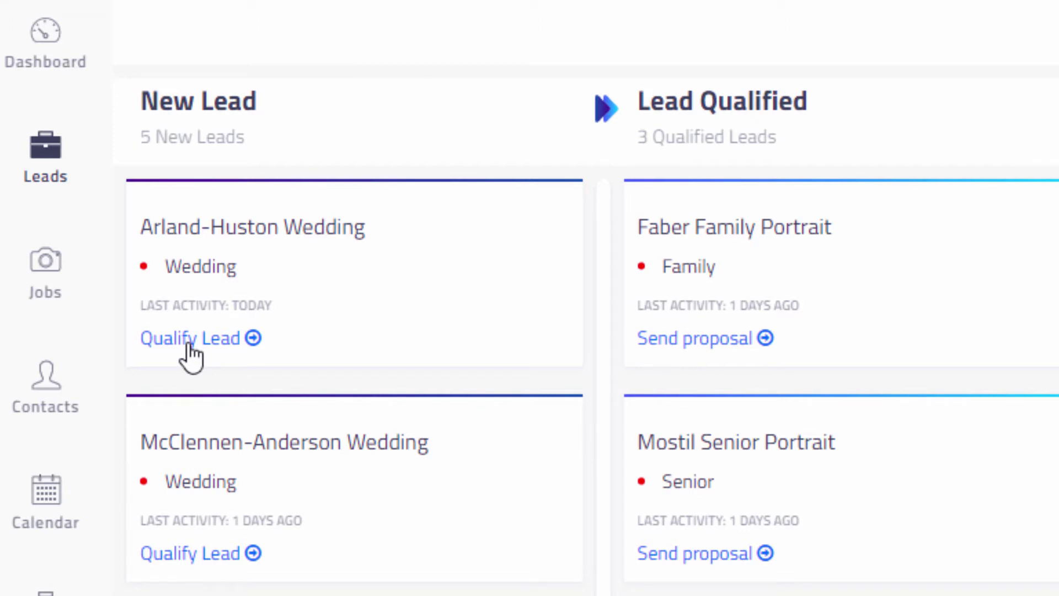
left_click(217, 231)
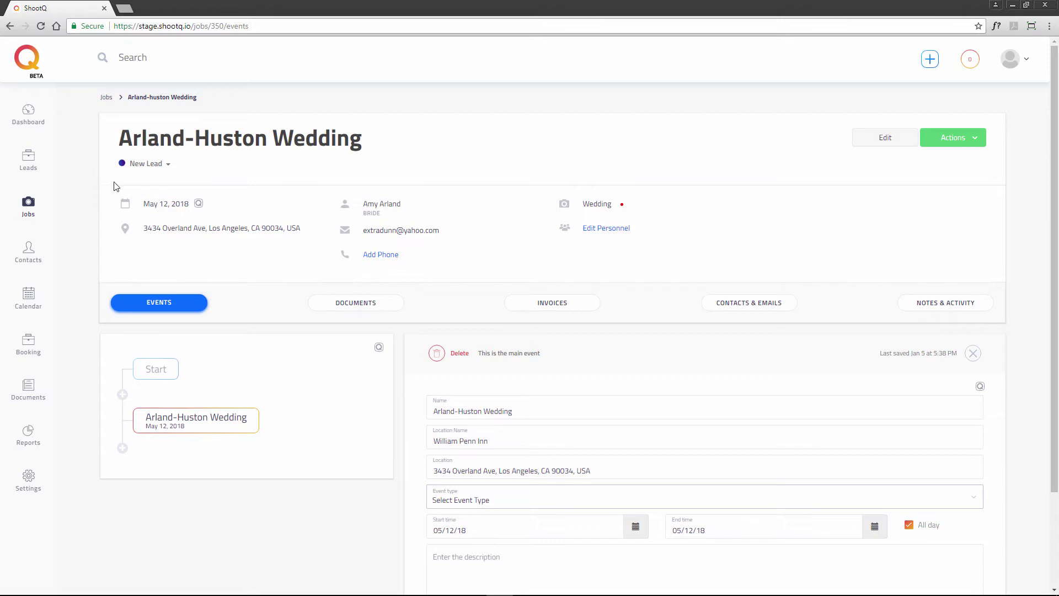
Open the job's lead-stage dropdown to change it to Lead Qualified.
left_click(163, 166)
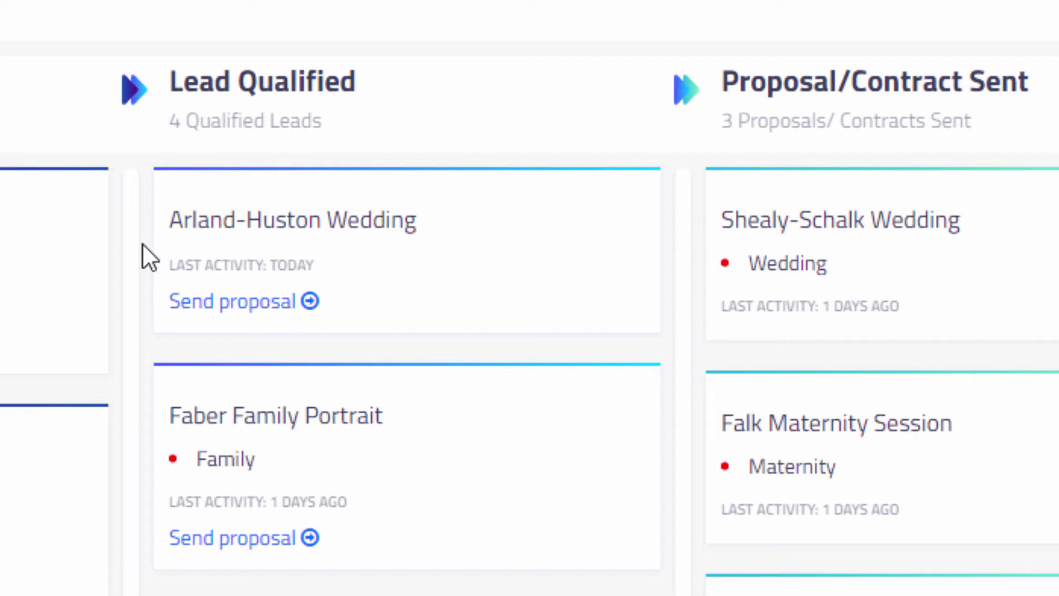
Start a proposal from the Arland-Huston Wedding card on the Leads board.
left_click(228, 304)
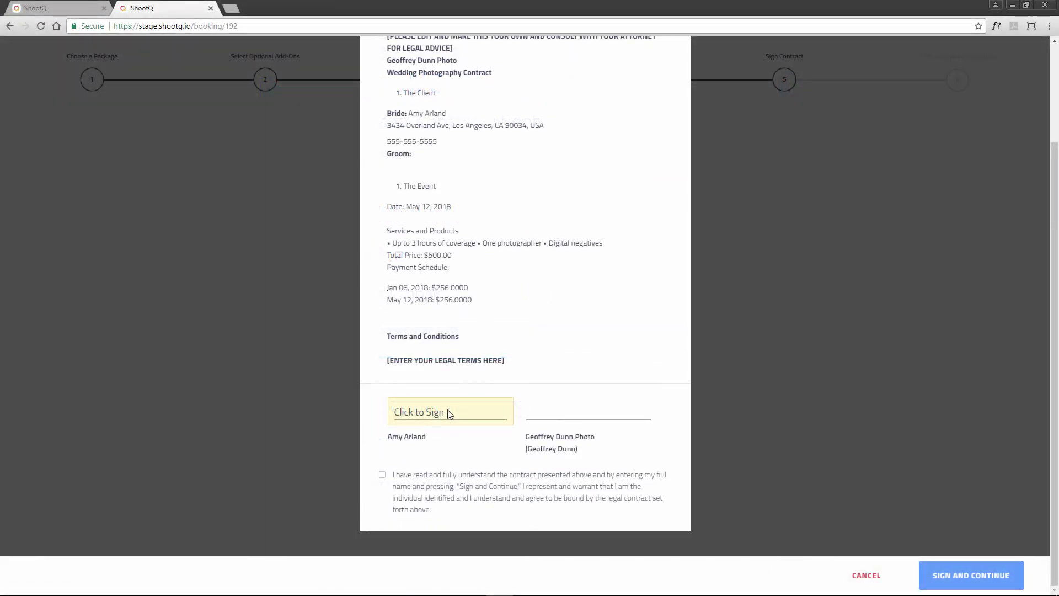
Sign the contract with the first signature style and accept its terms.
left_click(448, 413)
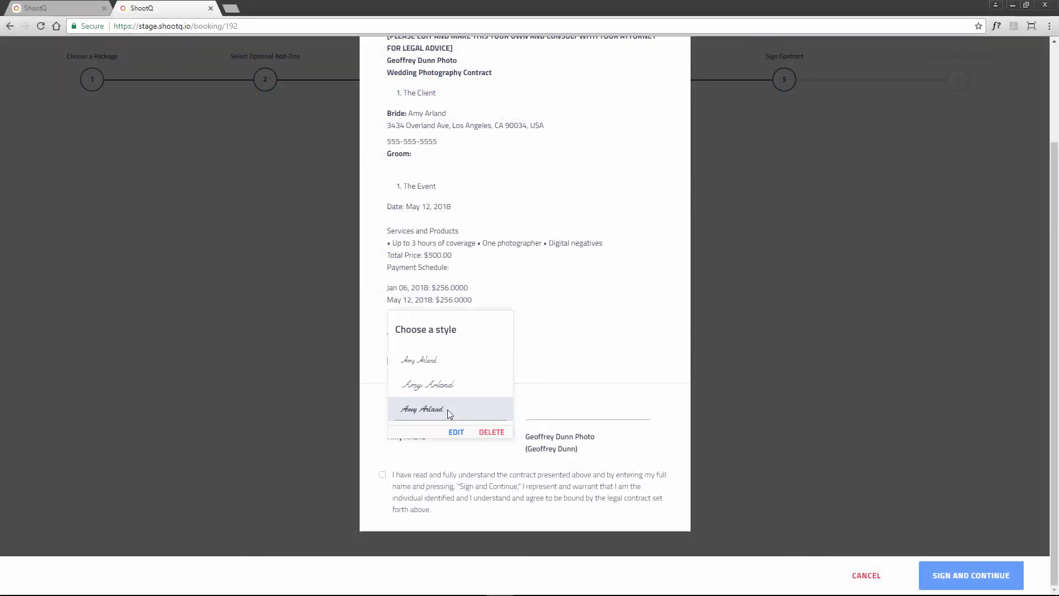
left_click(445, 361)
left_click(382, 476)
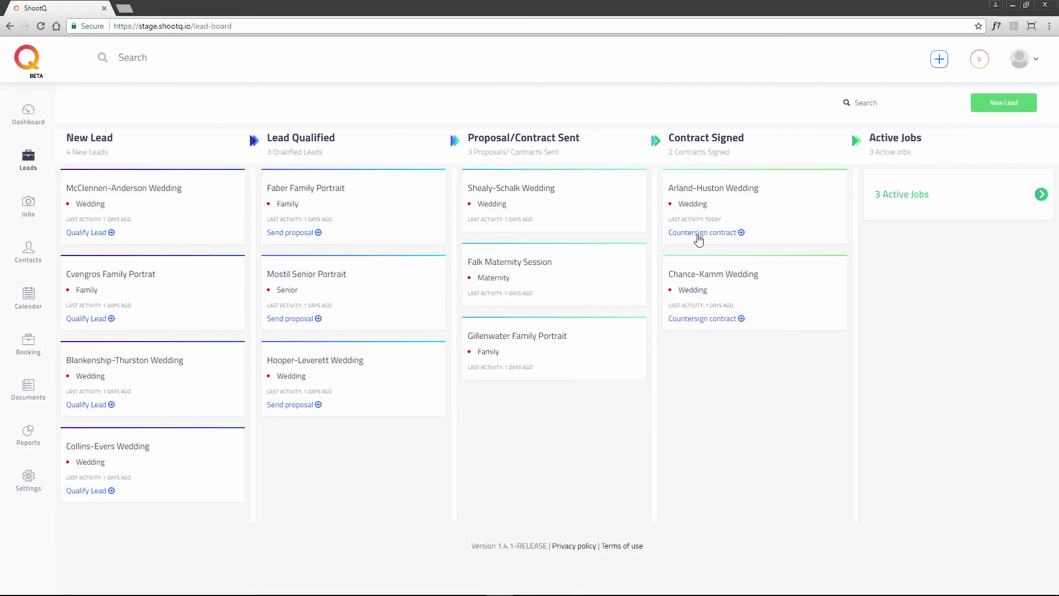
left_click(690, 238)
scroll(631, 240, "down", 2)
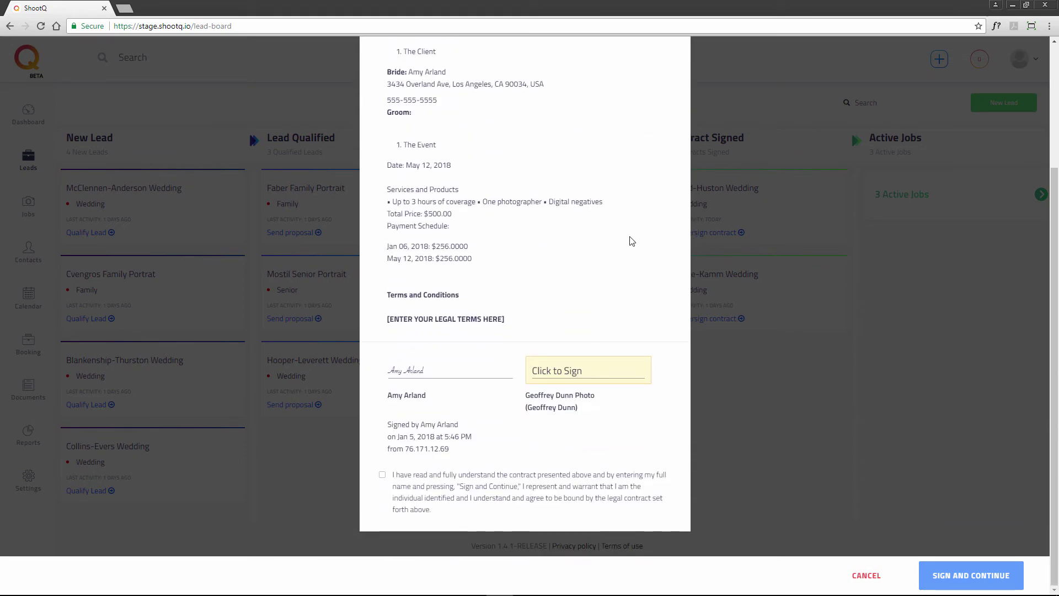
left_click(580, 369)
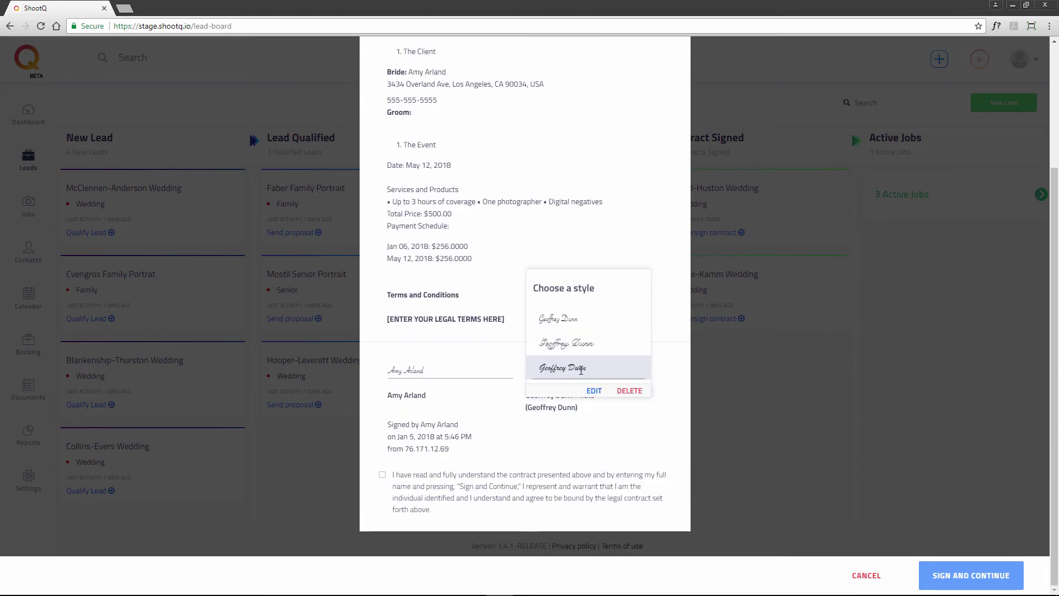
left_click(569, 323)
left_click(383, 476)
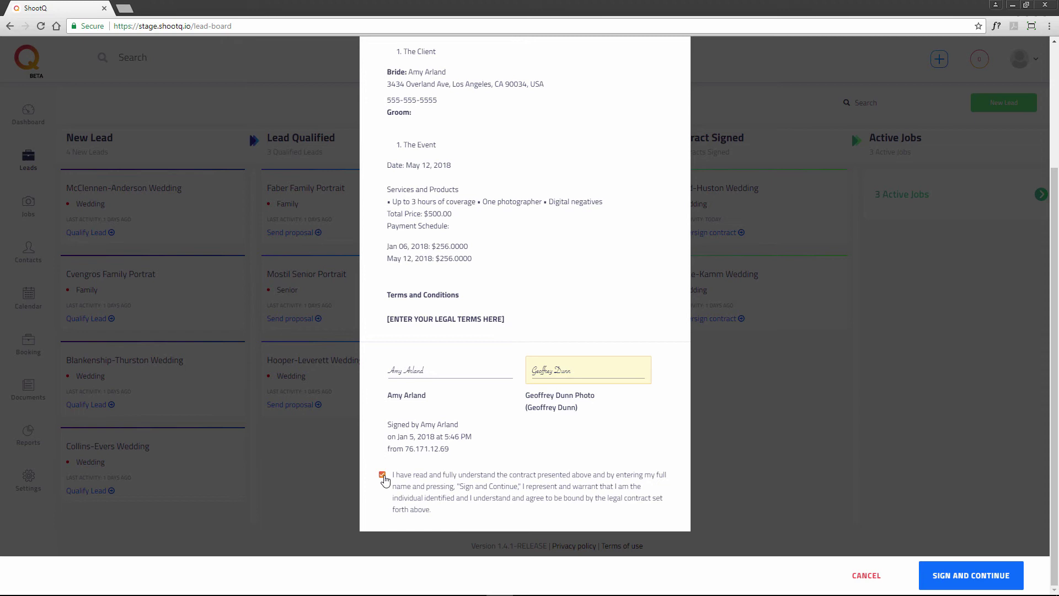
left_click(973, 575)
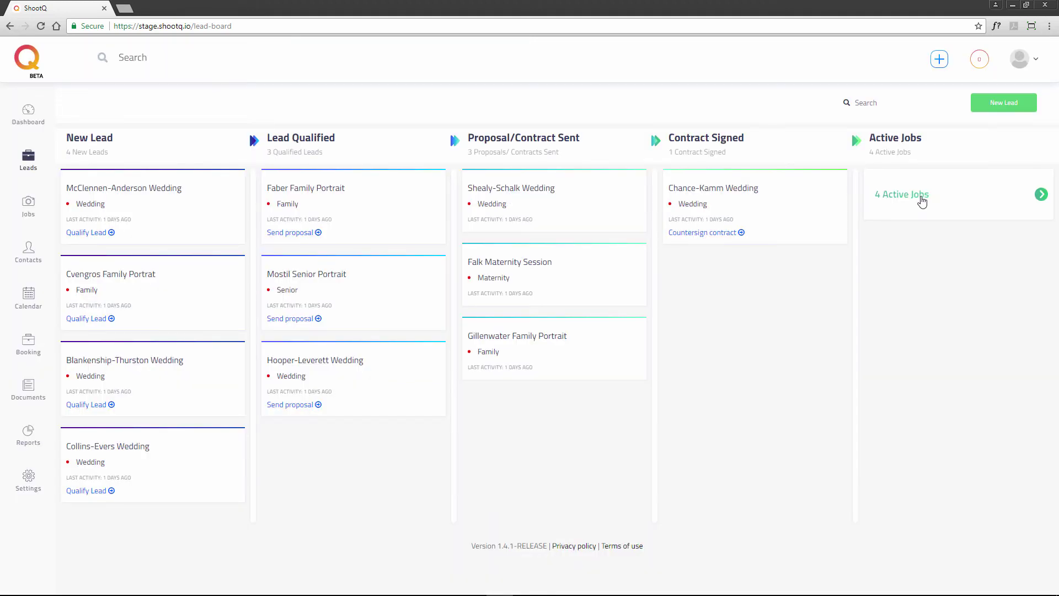
left_click(922, 201)
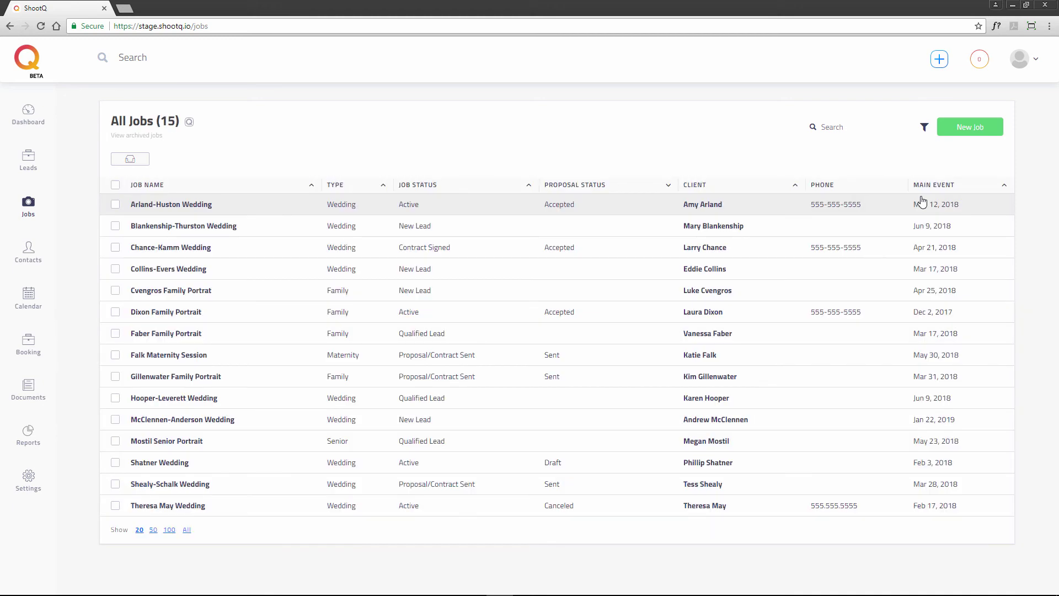